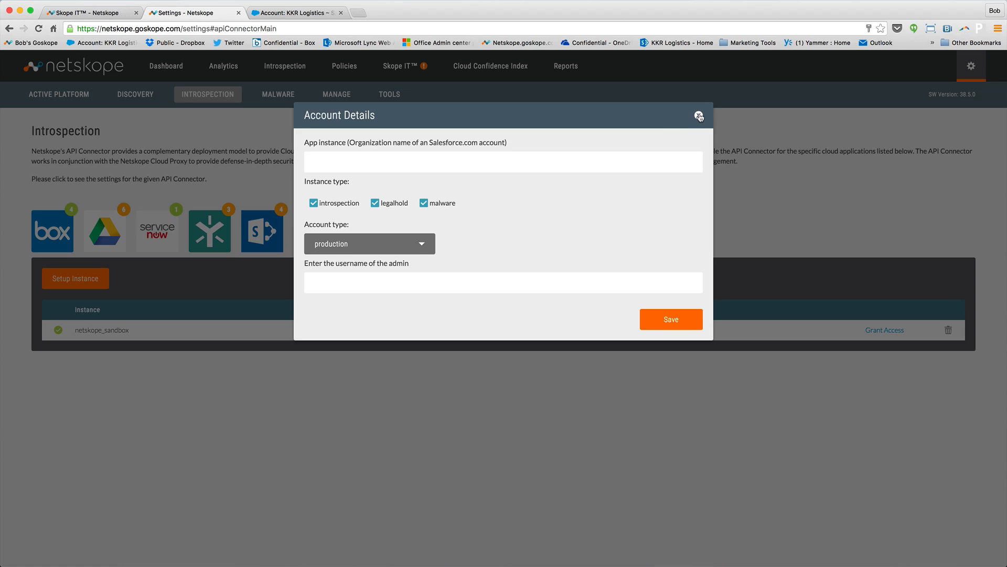
# Close the Salesforce account details form and open the Introspection file overview.
pyautogui.click(699, 116)
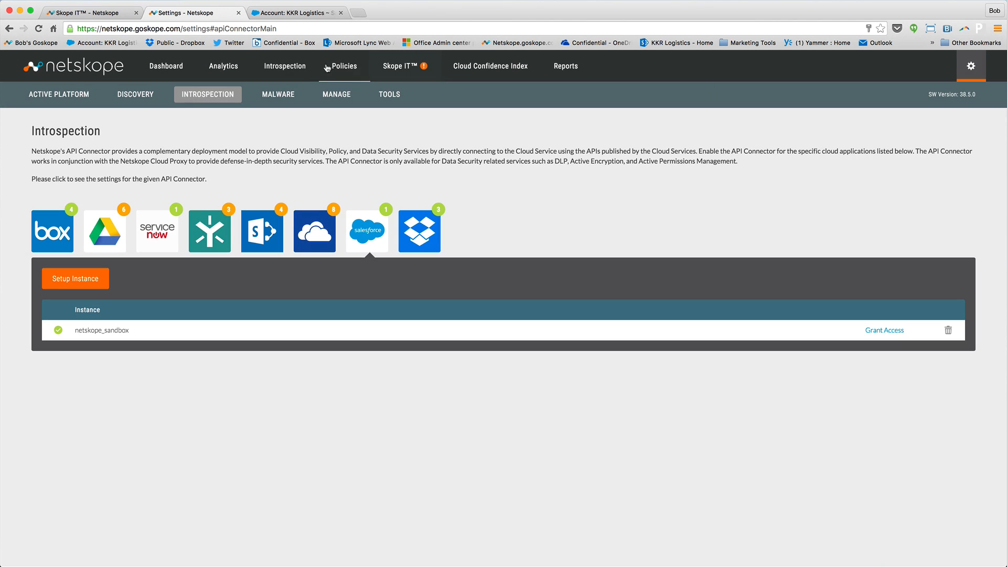
pyautogui.click(292, 68)
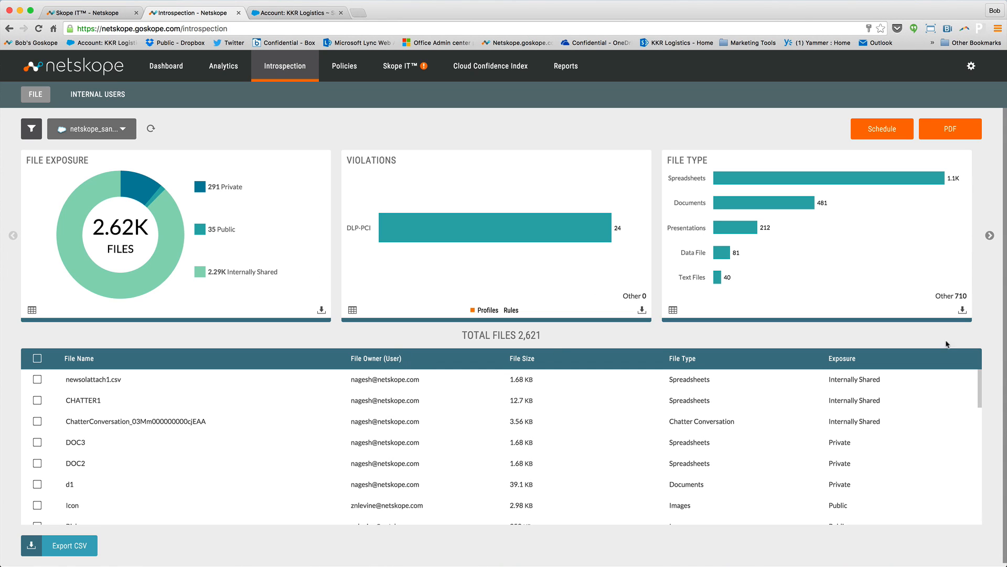
pyautogui.moveTo(981, 386)
pyautogui.mouseDown()
pyautogui.moveTo(977, 430)
pyautogui.moveTo(977, 381)
pyautogui.mouseUp()
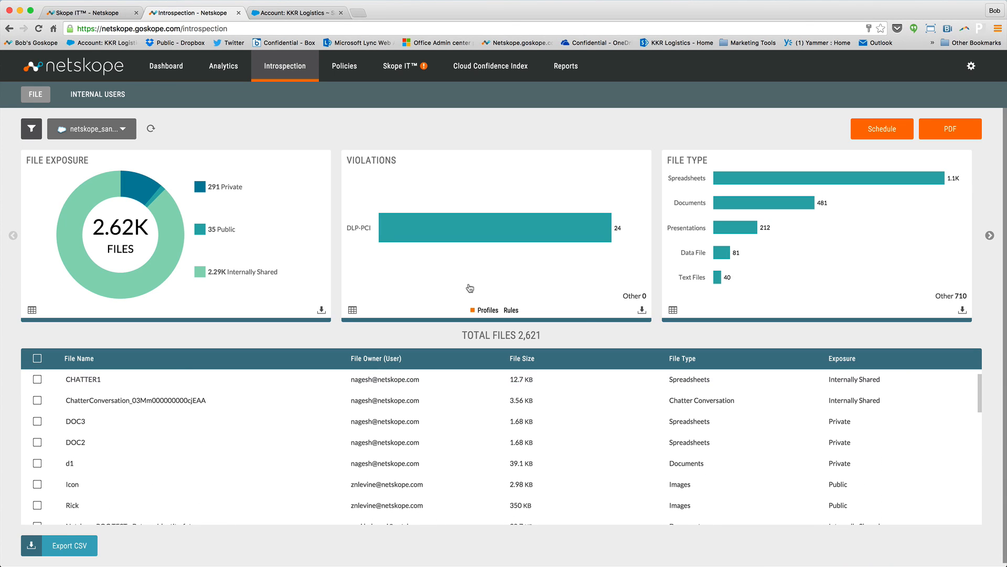
# Filter the Salesforce instance's files by Public exposure.
pyautogui.click(30, 131)
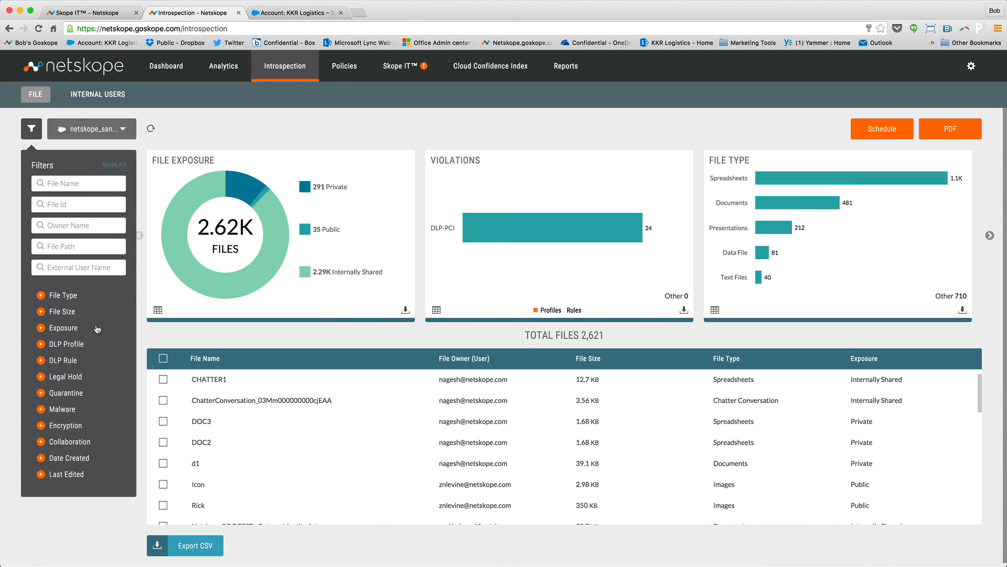
pyautogui.click(41, 329)
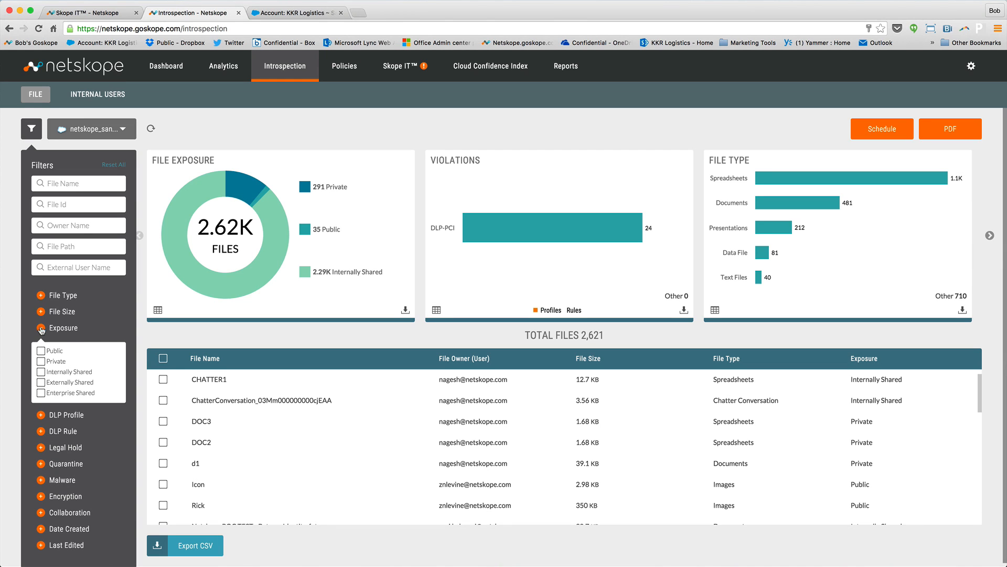
pyautogui.click(41, 351)
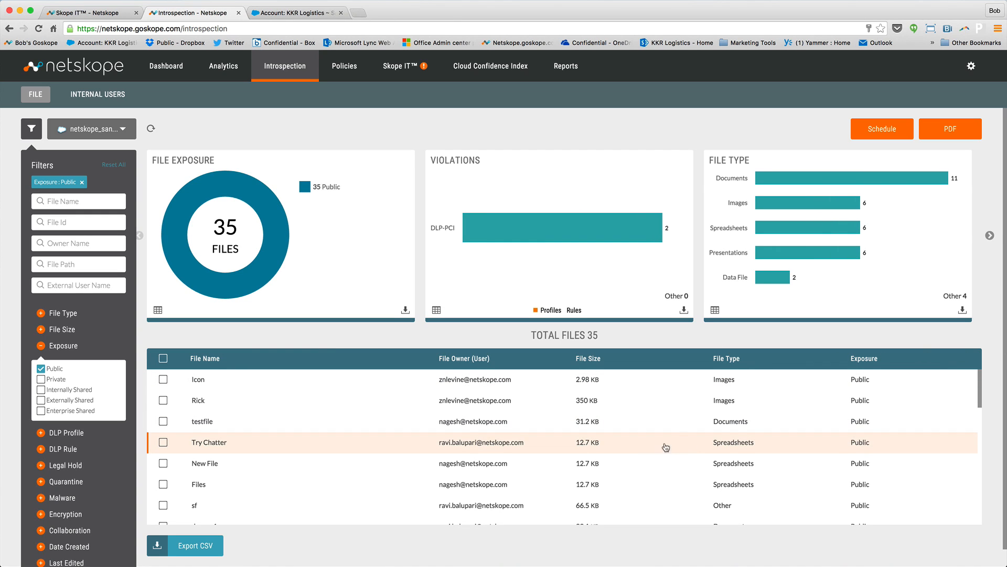
# Look through the filtered list of public files and open one of its internal spreadsheets.
pyautogui.scroll(-3, 635, 449)
pyautogui.scroll(-3, 632, 450)
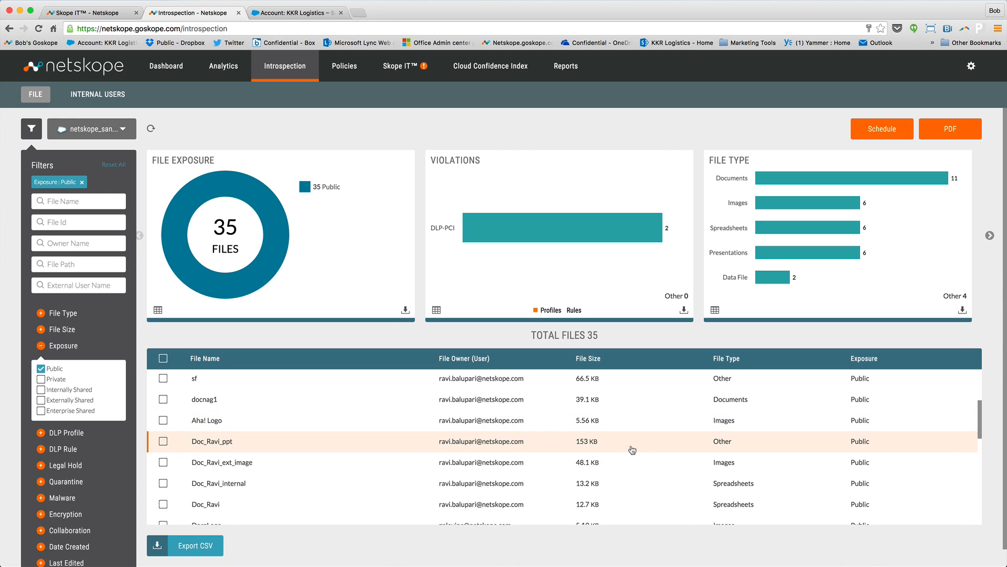
pyautogui.scroll(-1, 633, 449)
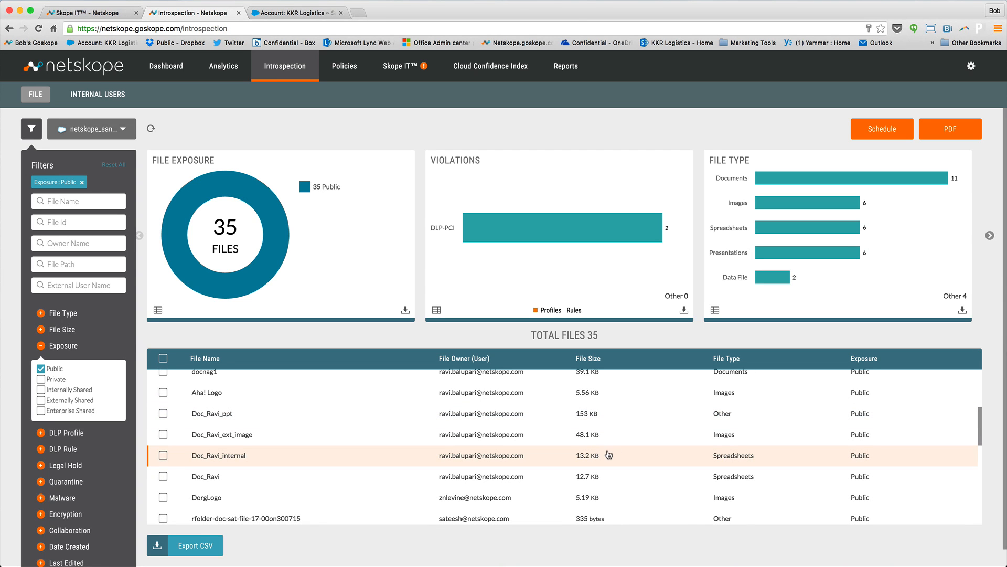
pyautogui.click(609, 455)
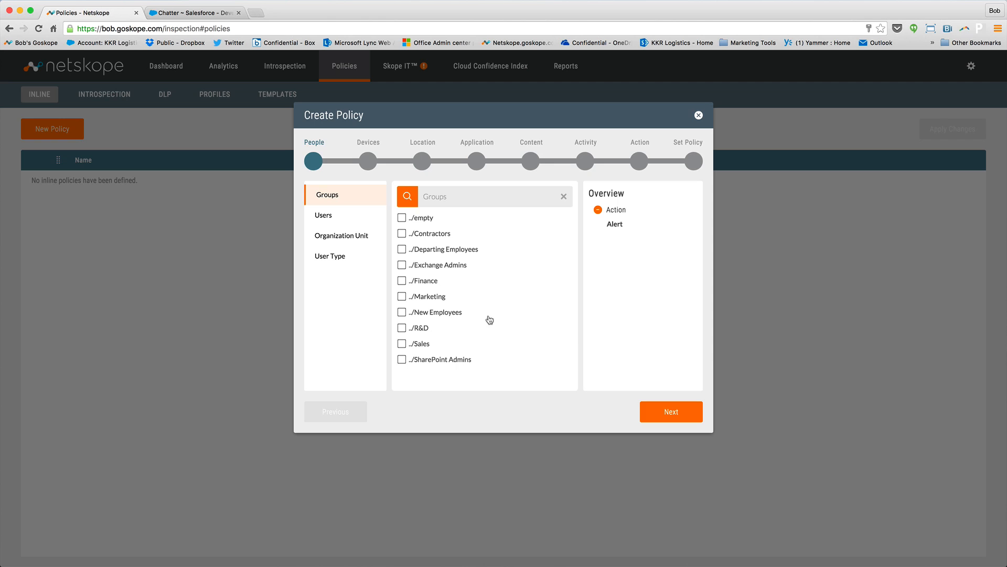
# Apply the new inline policy to the Sales group, leaving its device and location conditions unset.
pyautogui.click(403, 344)
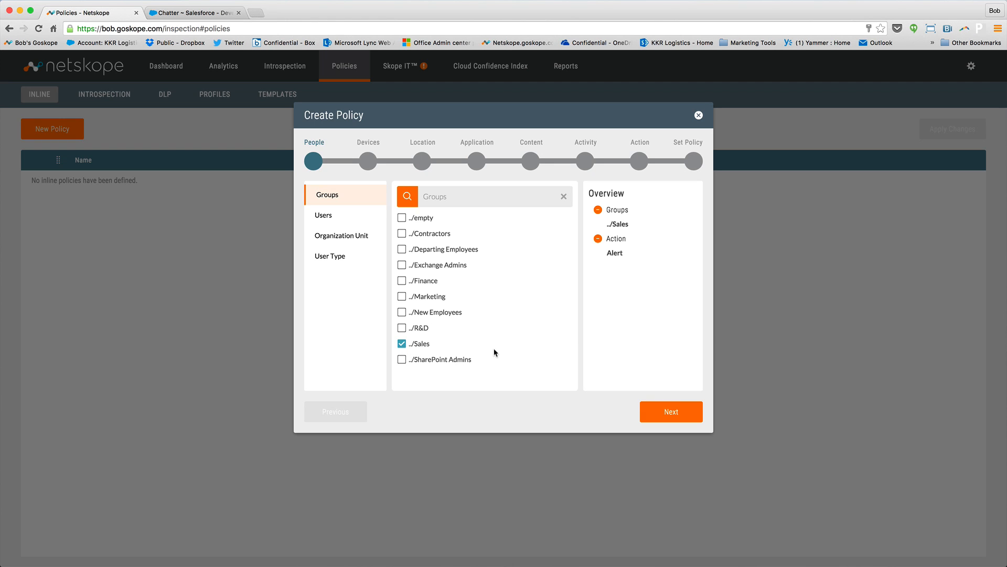
pyautogui.click(670, 413)
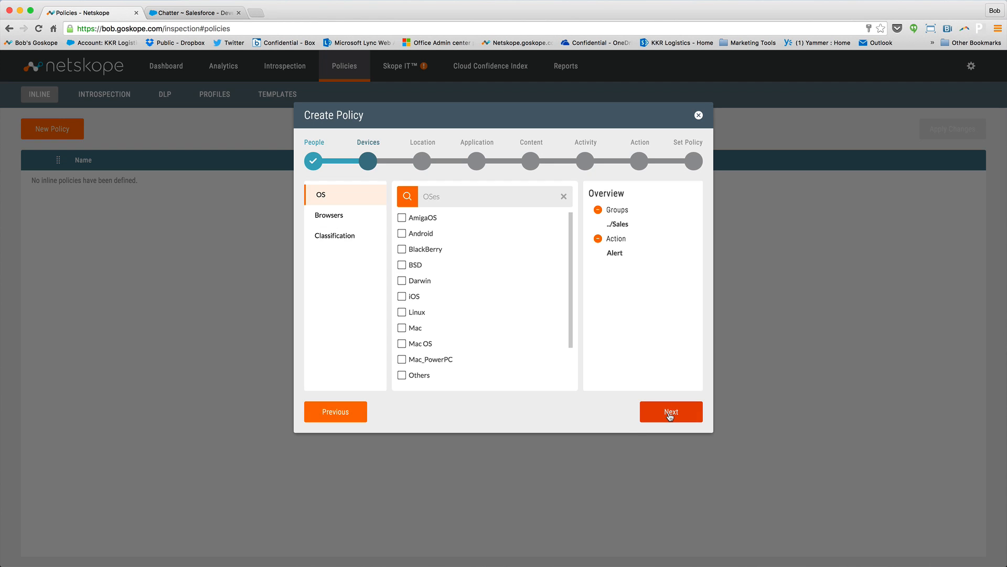
pyautogui.click(670, 413)
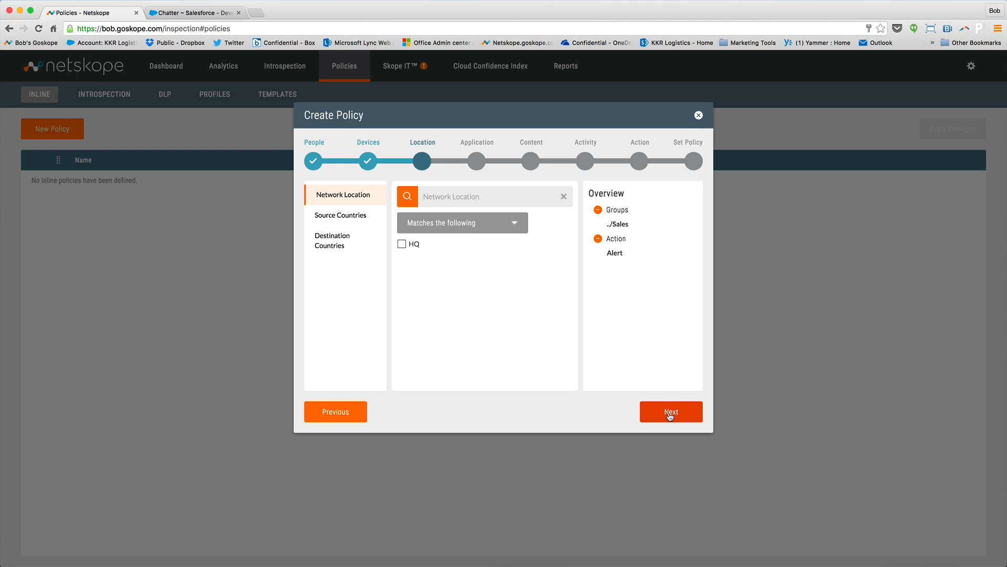
pyautogui.click(670, 413)
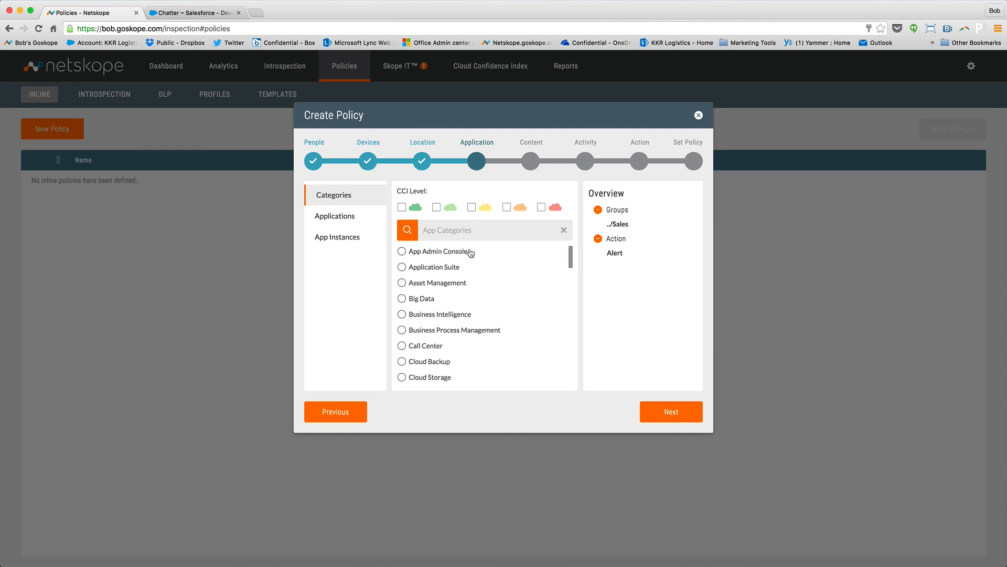
# Find the Salesforce.com application and select it as the app the policy covers.
pyautogui.click(336, 217)
pyautogui.write('Salesforce.com')
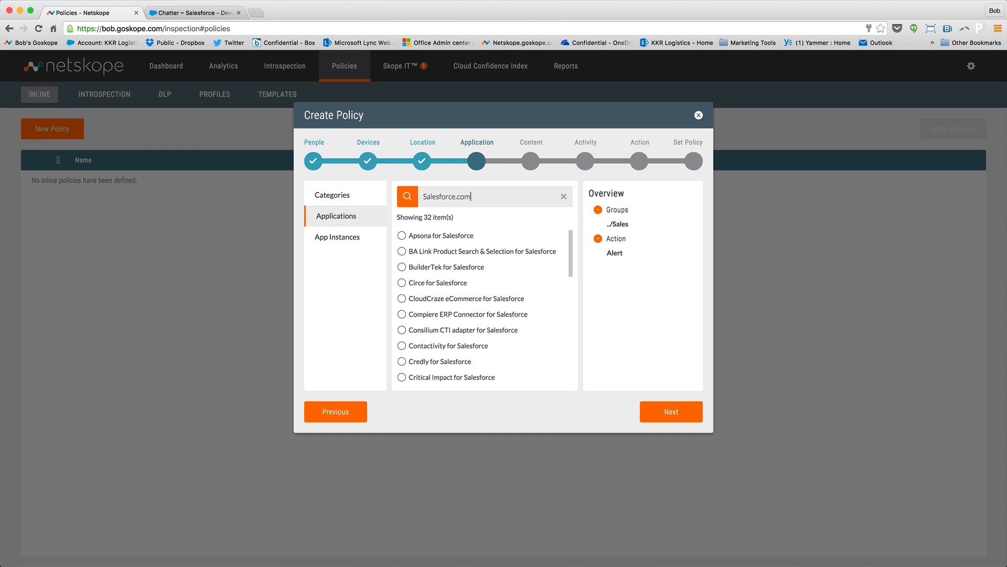
pyautogui.click(402, 274)
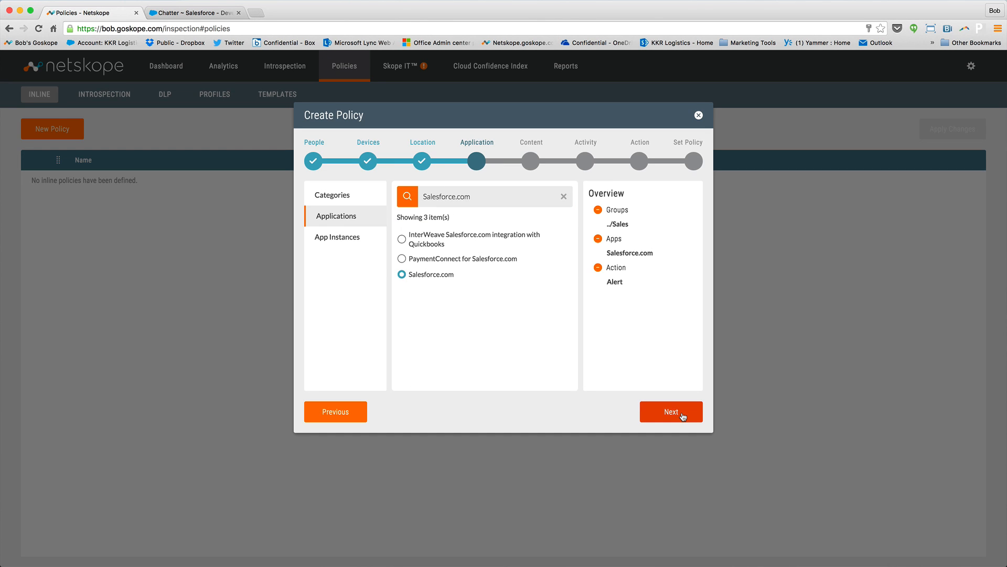
pyautogui.click(682, 416)
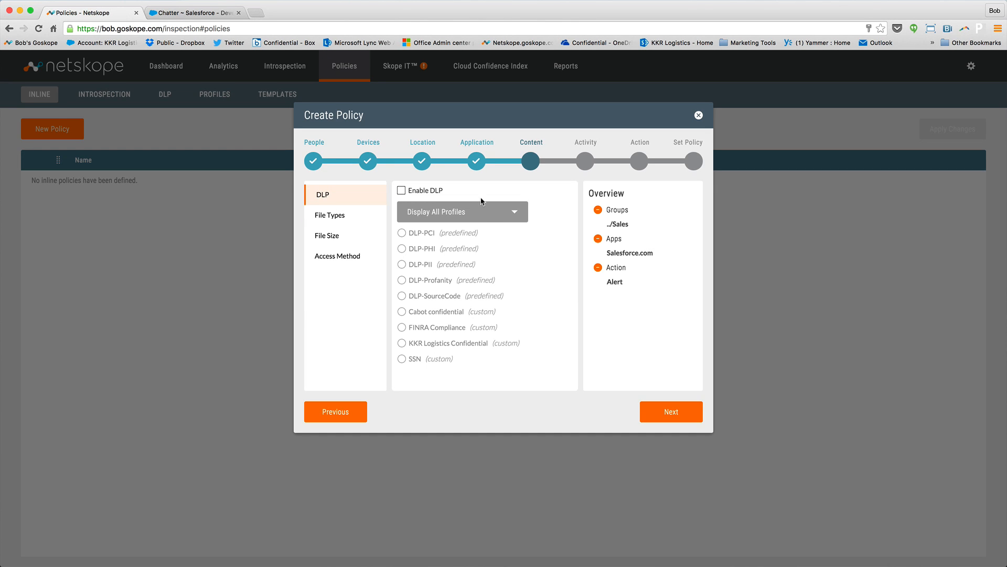
# Enable DLP for the policy's content and select the custom SSN profile.
pyautogui.click(402, 191)
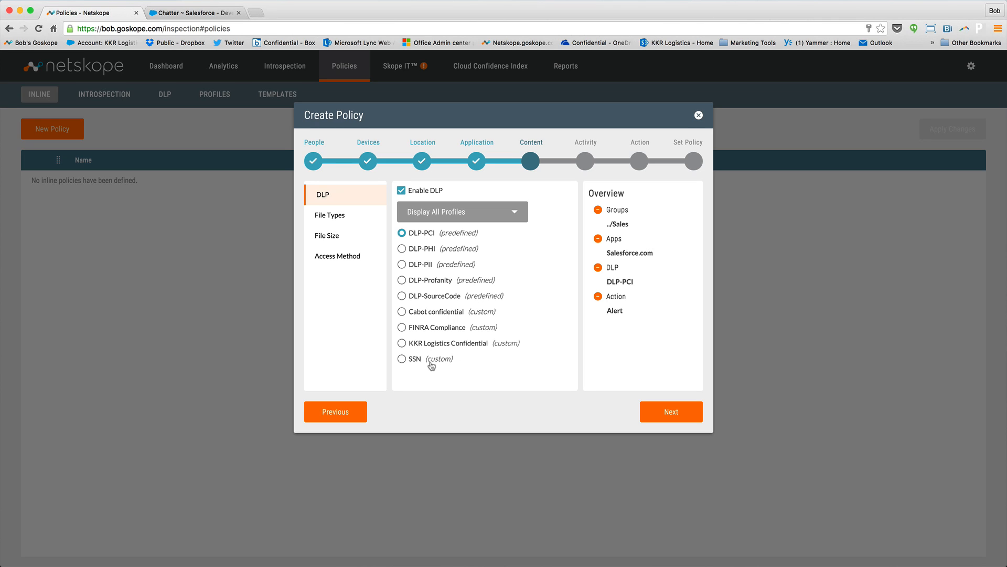
pyautogui.click(402, 361)
pyautogui.click(674, 416)
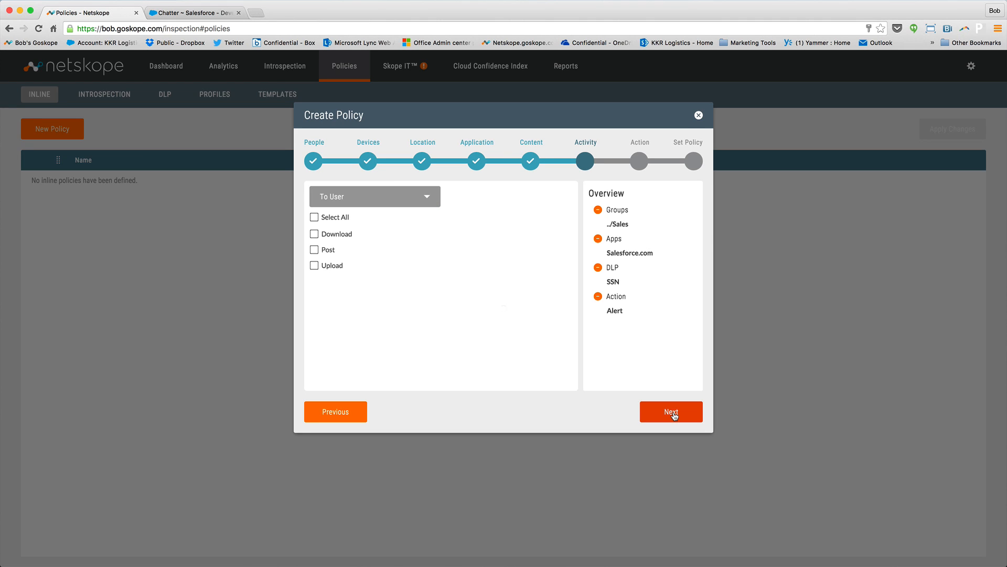
# Select the From User activities Post and Upload, and set the policy action to Block with the Default Template.
pyautogui.click(356, 198)
pyautogui.click(343, 241)
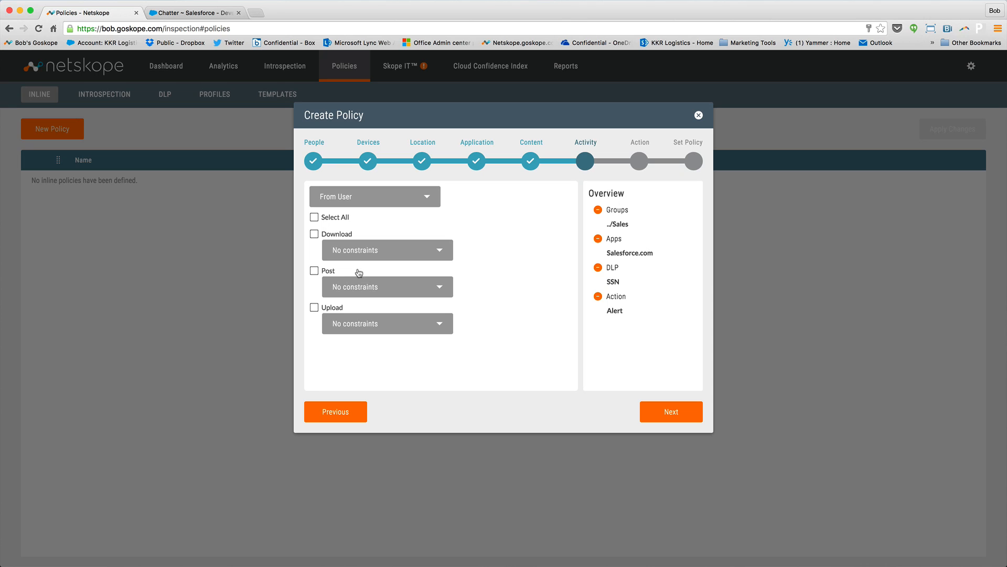
pyautogui.click(315, 309)
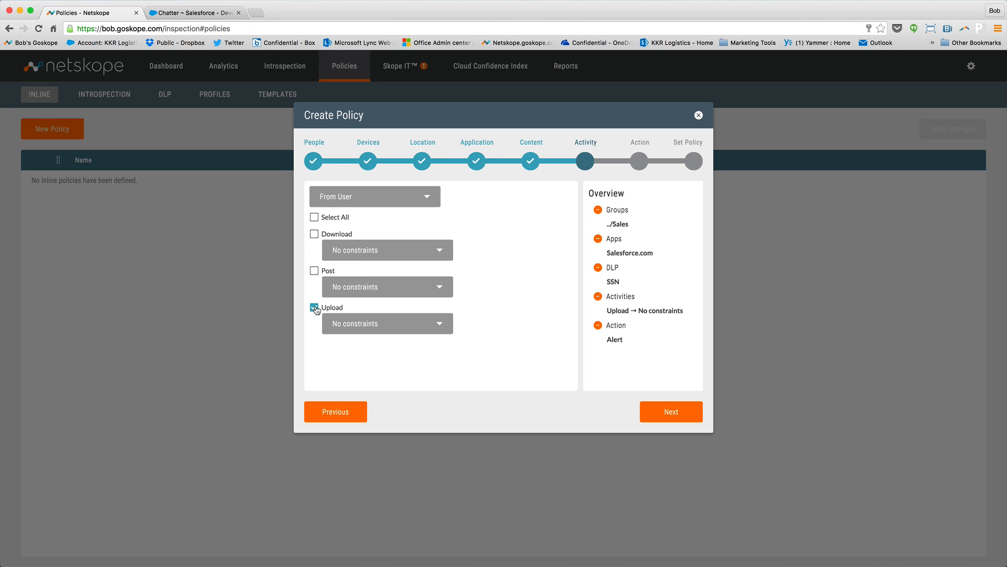
pyautogui.click(315, 271)
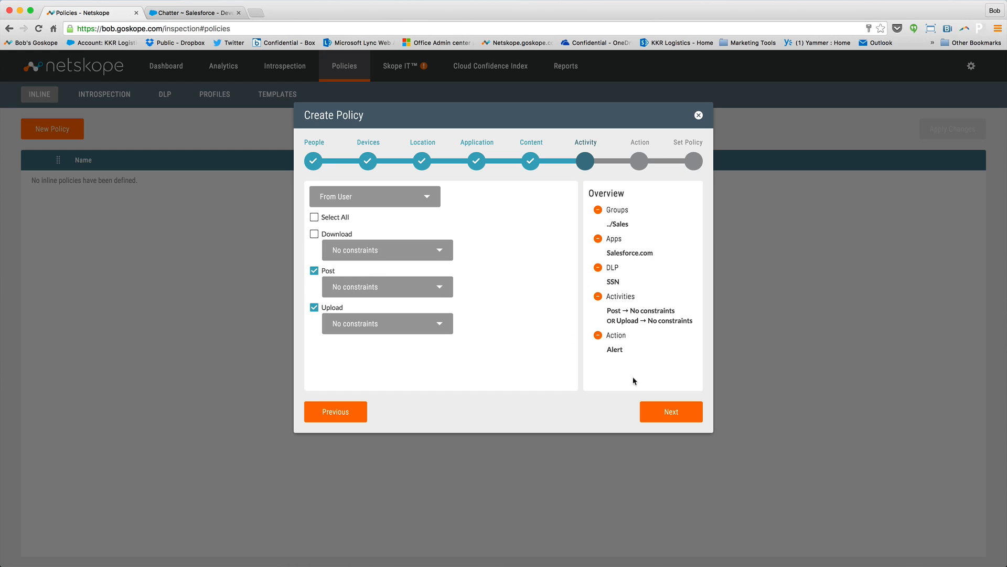
pyautogui.click(673, 411)
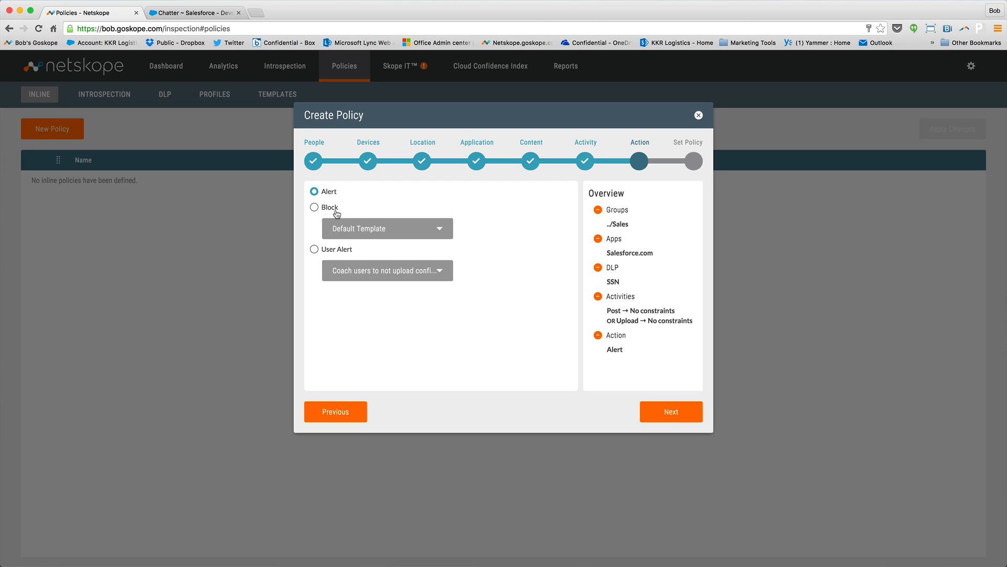
pyautogui.click(315, 207)
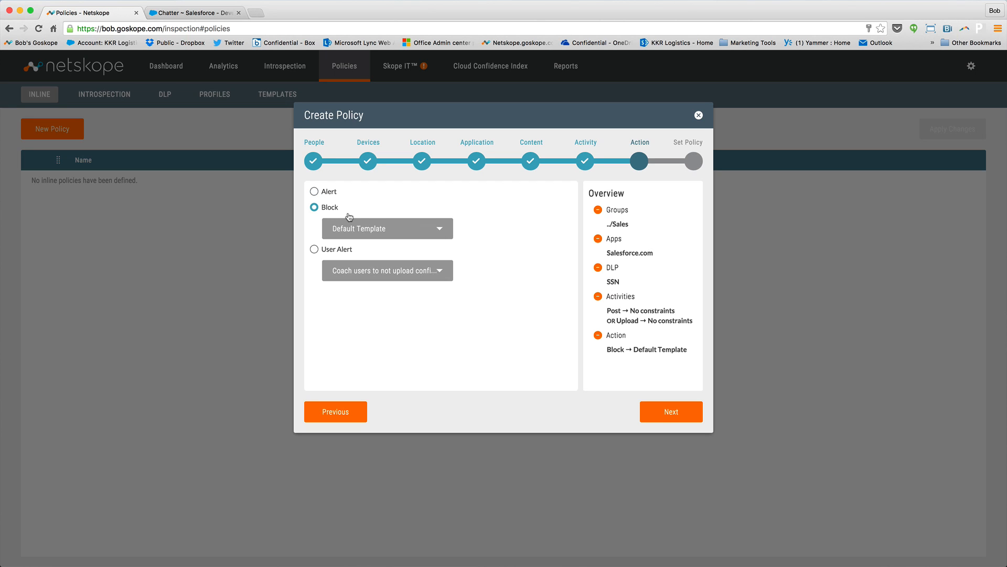
pyautogui.click(684, 412)
# Name the policy "Block SSNs to salesforce" and create it.
pyautogui.write('Block SSNs')
pyautogui.write('to salesforce')
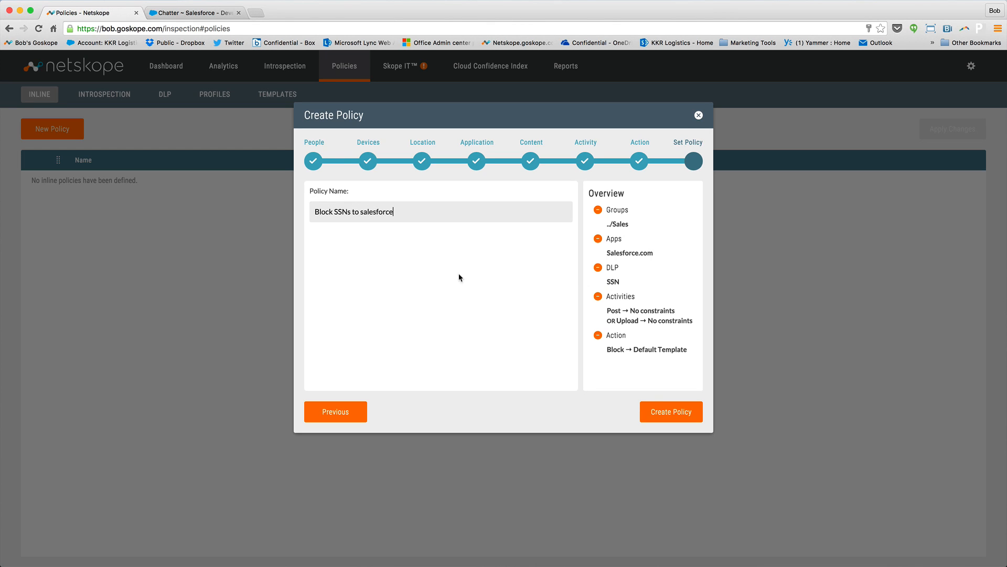
pyautogui.click(678, 412)
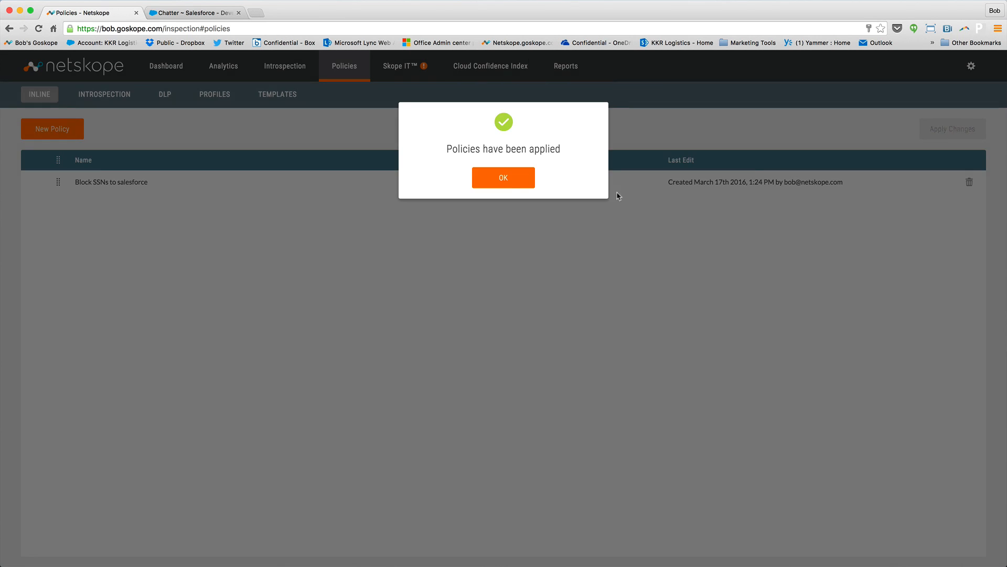
# Switch to Salesforce, open the KKR Logistics account and begin a file upload from the computer's Desktop folder.
pyautogui.click(504, 178)
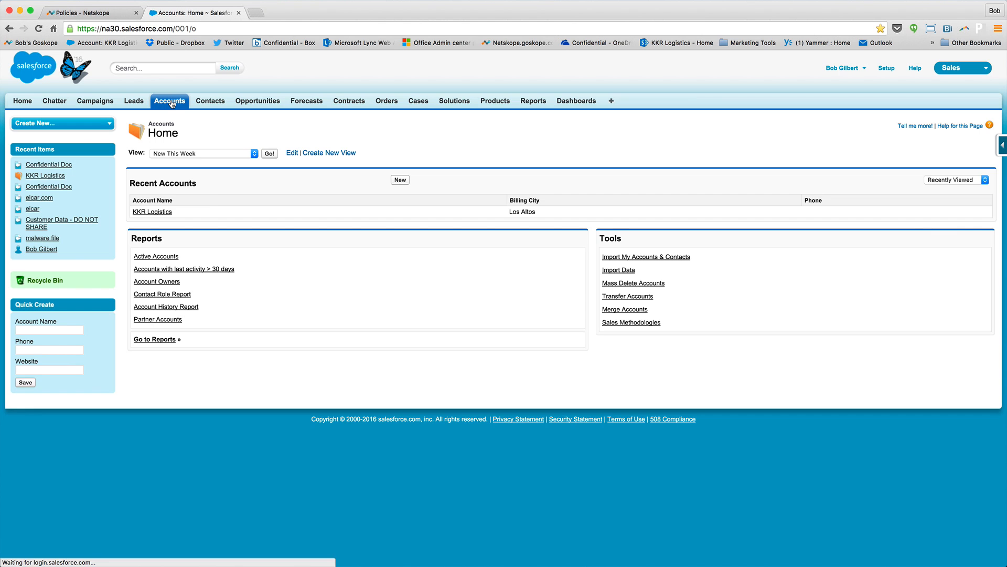
pyautogui.click(159, 212)
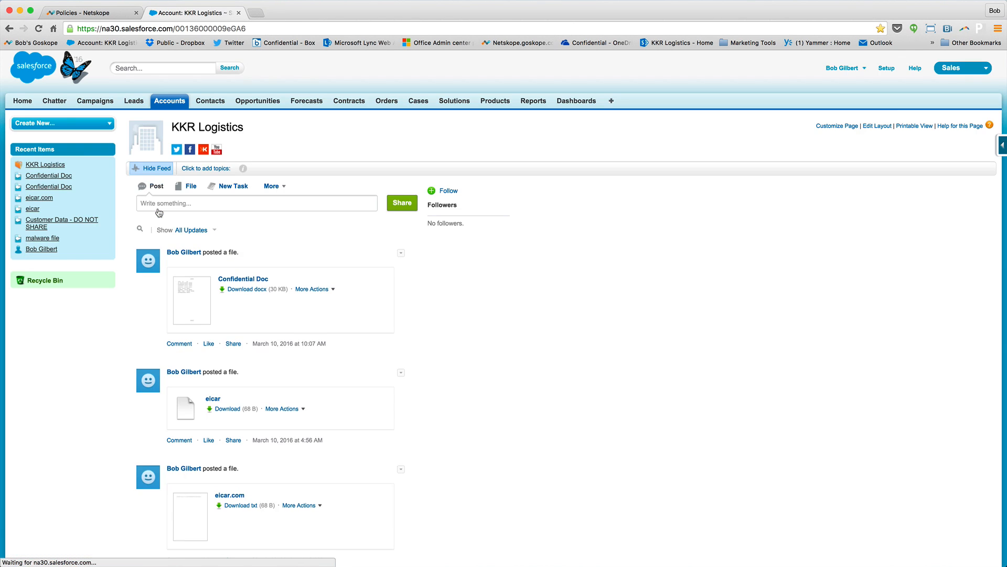
pyautogui.click(190, 187)
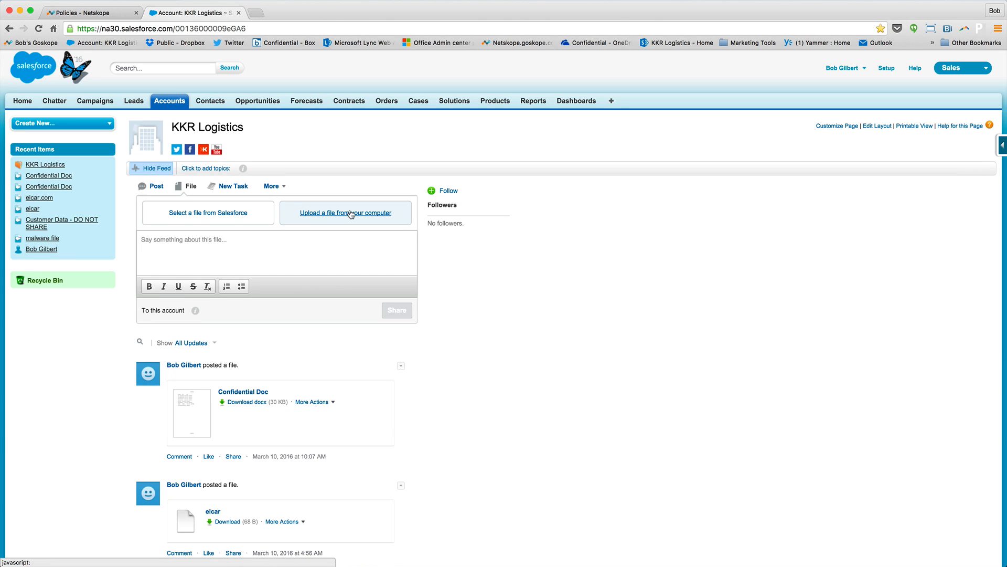
pyautogui.click(350, 214)
pyautogui.click(162, 205)
pyautogui.click(353, 117)
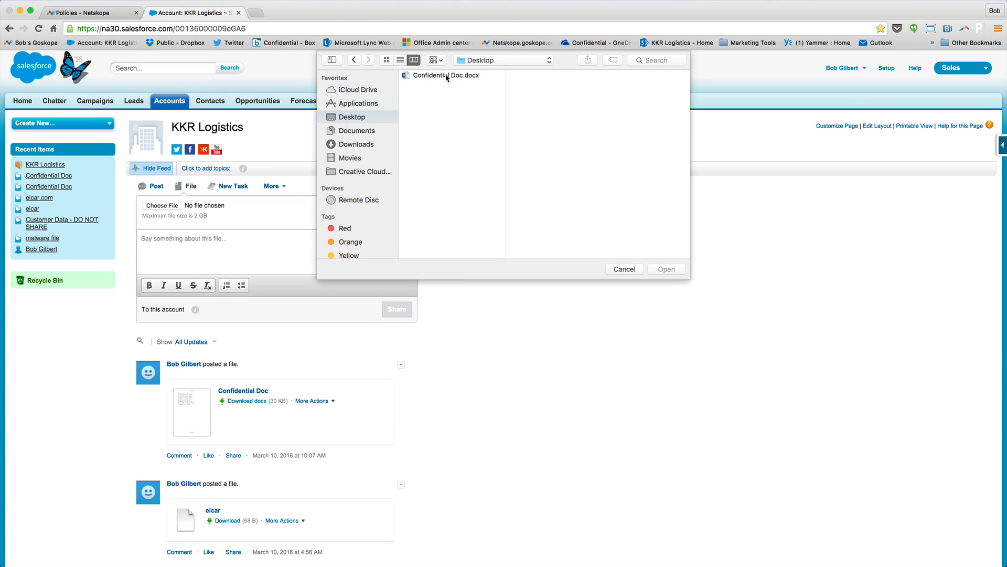
# Examine the personal records in Confidential Doc in Word and close the document.
pyautogui.press('super+Tab')
pyautogui.moveTo(82, 1); pyautogui.dragTo(567, 129)
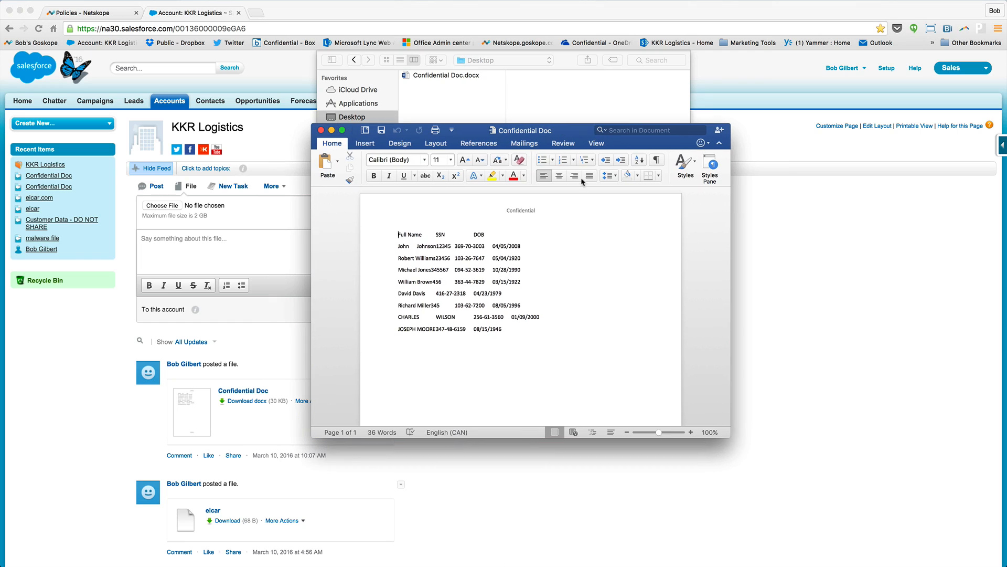
pyautogui.moveTo(659, 432); pyautogui.dragTo(663, 433)
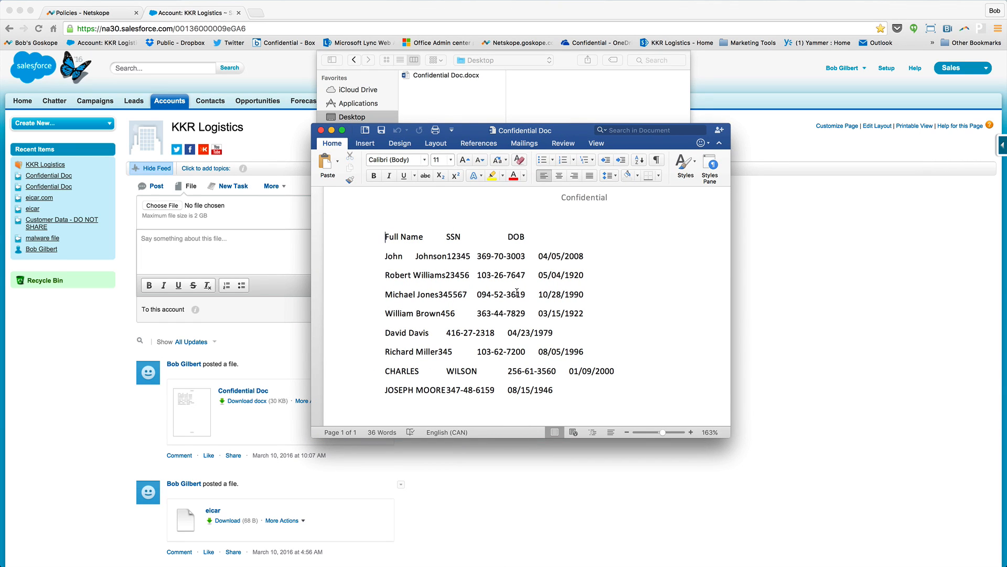
pyautogui.click(321, 130)
# Attach Confidential Doc.docx from the Desktop to the KKR Logistics post and share it.
pyautogui.click(446, 75)
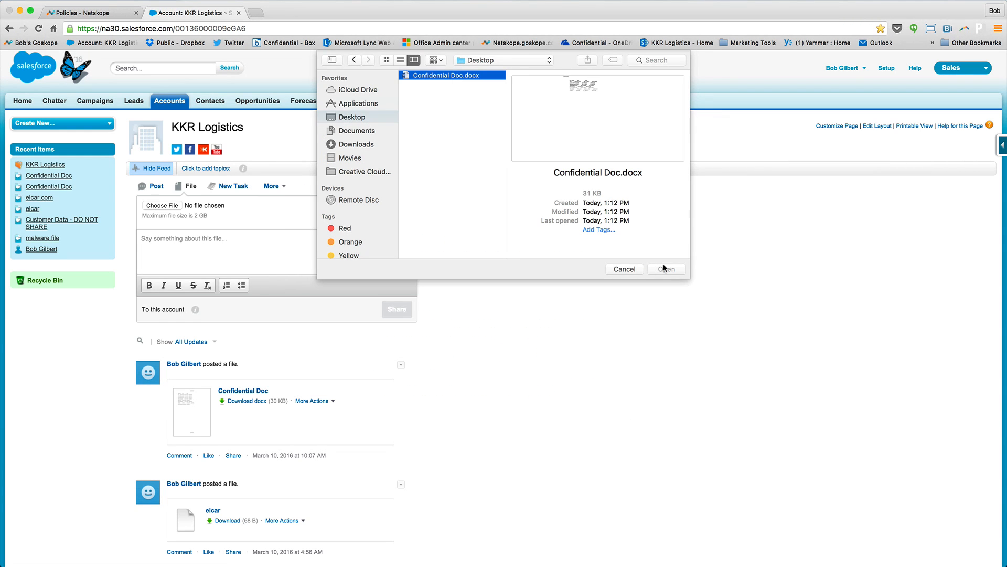
pyautogui.click(475, 104)
pyautogui.doubleClick(457, 77)
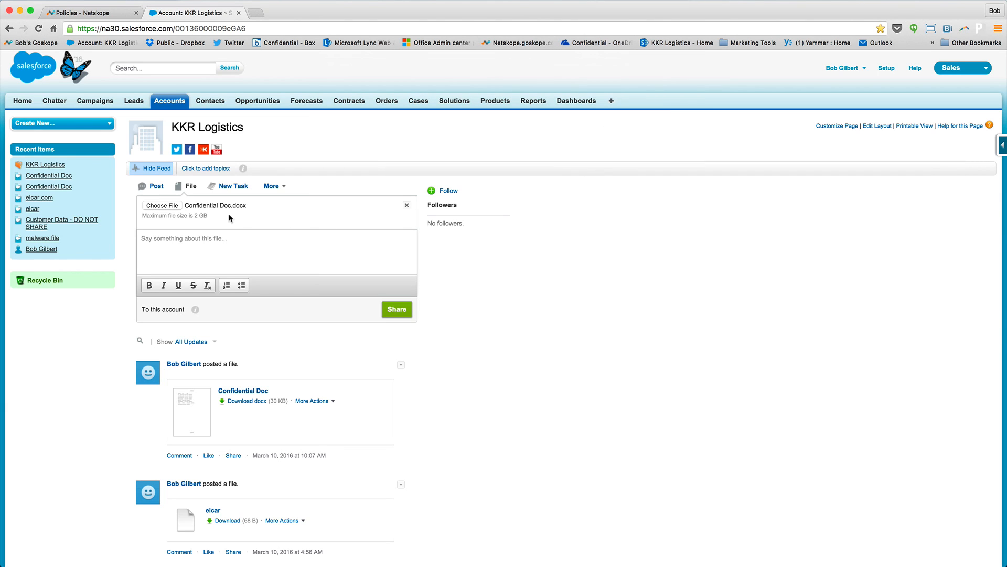
pyautogui.click(399, 309)
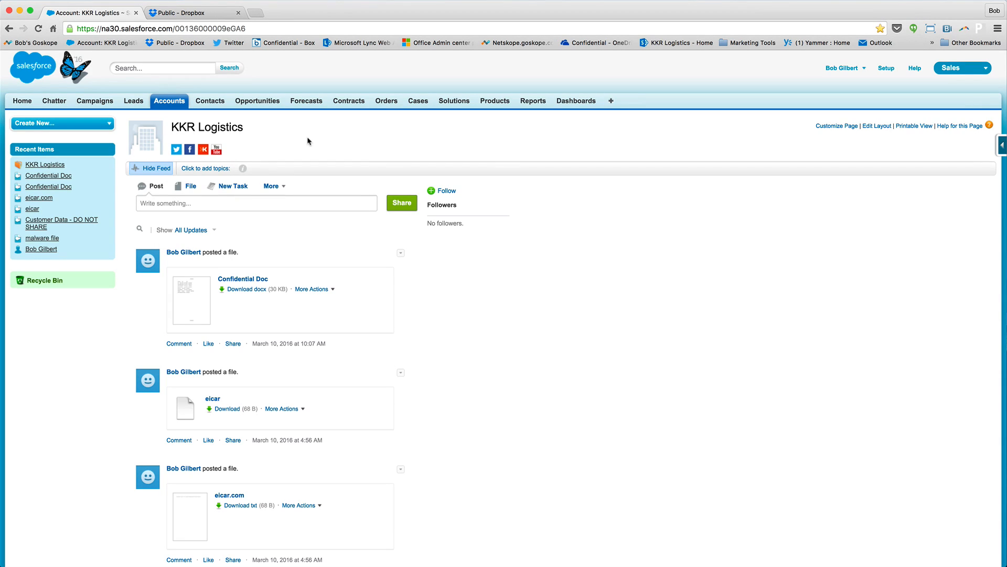
# Download the Confidential Doc from the KKR Logistics feed and switch to the Dropbox Public folder.
pyautogui.click(249, 289)
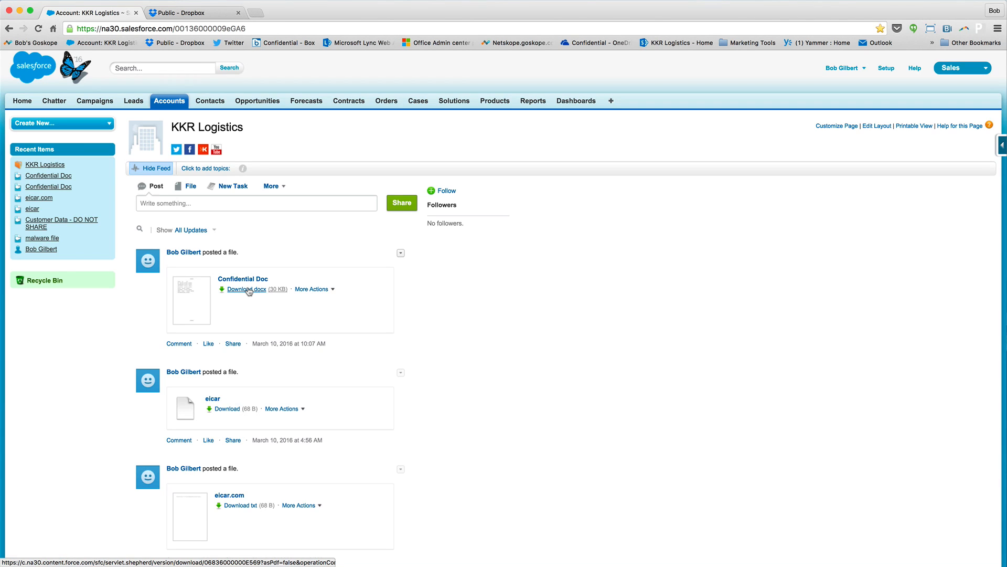
pyautogui.click(210, 13)
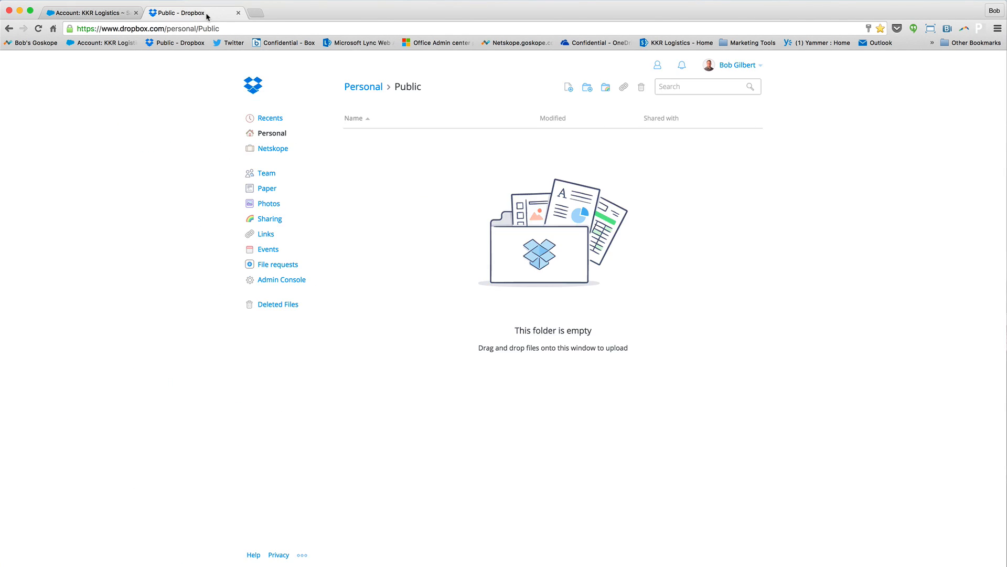
# Upload Confidential Doc.docx from the Desktop to the Dropbox Public folder and finish the upload.
pyautogui.click(570, 87)
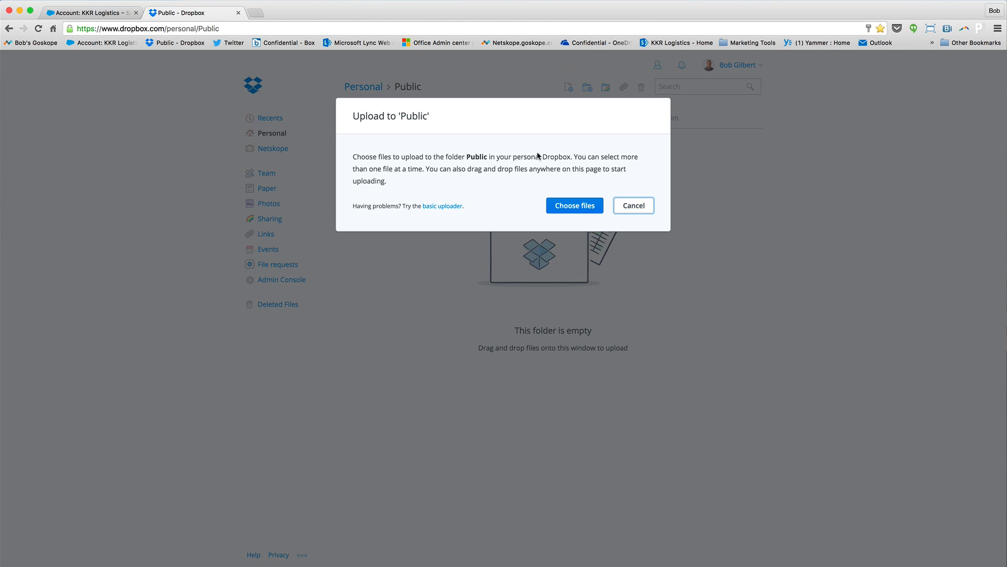
pyautogui.click(589, 209)
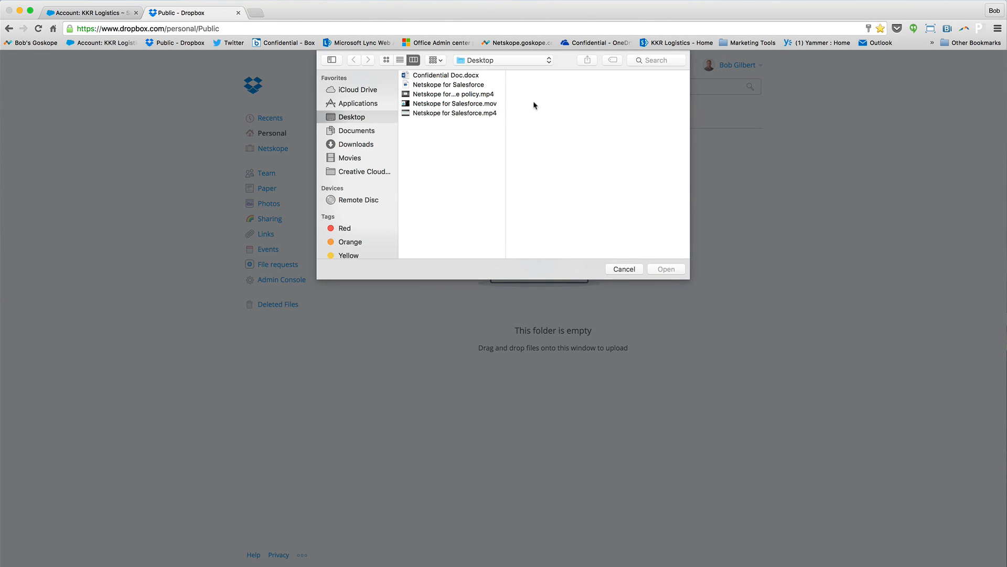
pyautogui.click(454, 77)
pyautogui.doubleClick(454, 77)
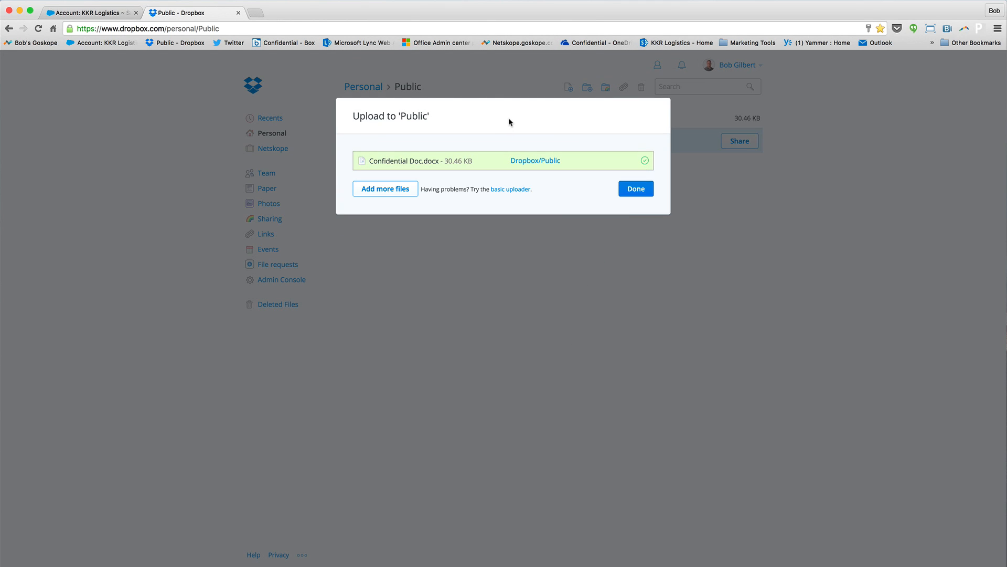
pyautogui.click(636, 189)
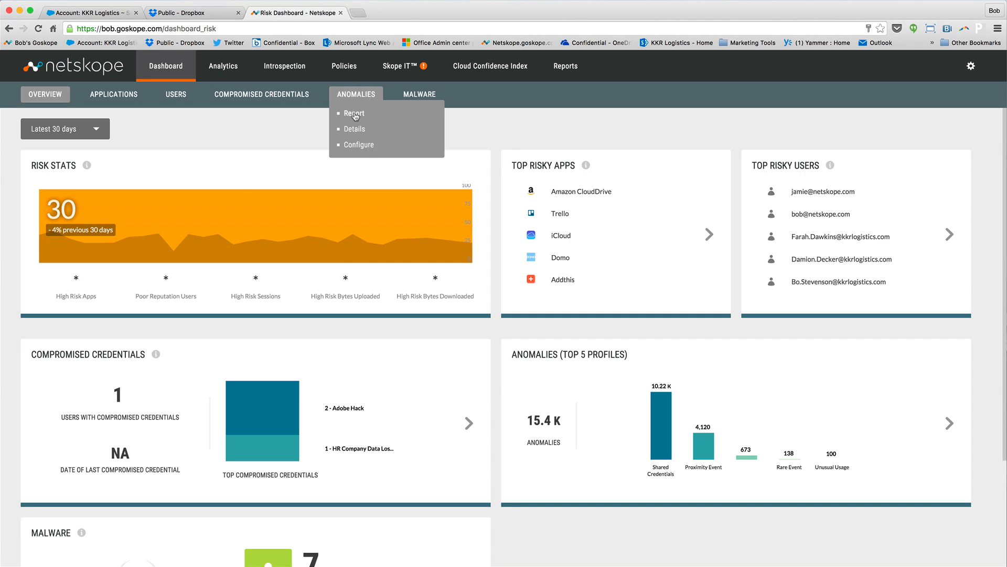
# Switch to Netskope, open the anomalies report and examine the newest Data Exfiltration anomaly involving Salesforce.com and Dropbox.
pyautogui.click(354, 114)
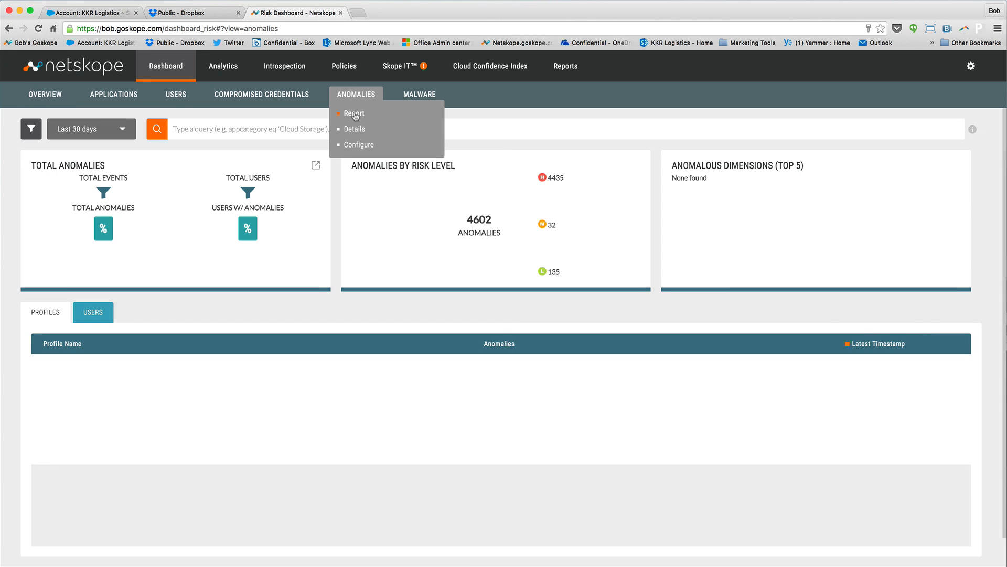
pyautogui.click(109, 131)
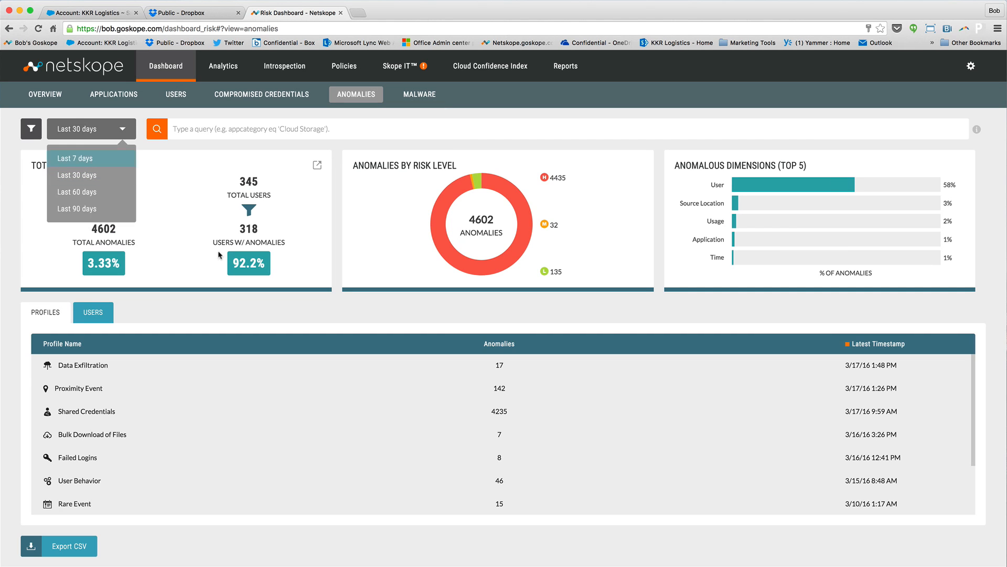
pyautogui.click(96, 367)
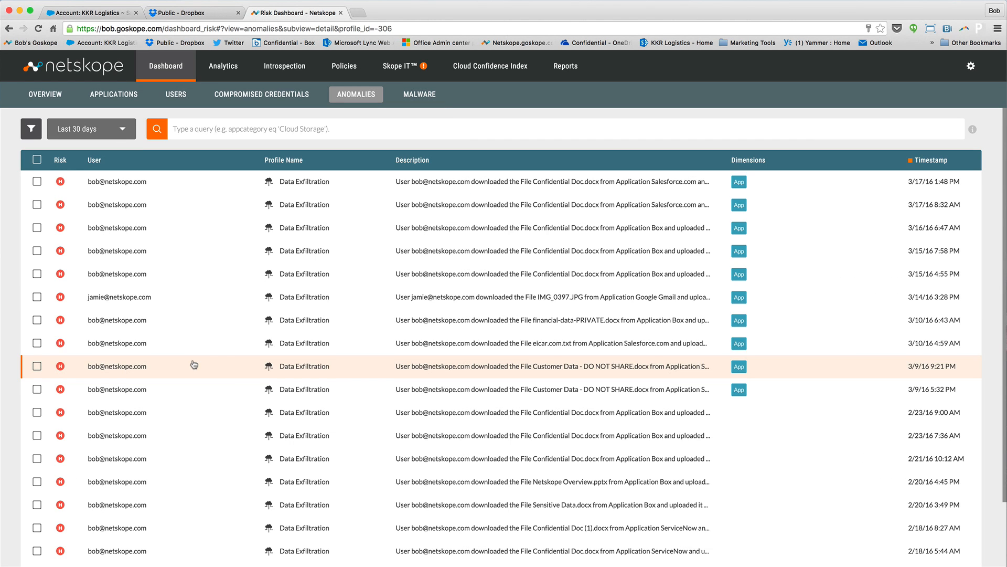
pyautogui.click(473, 183)
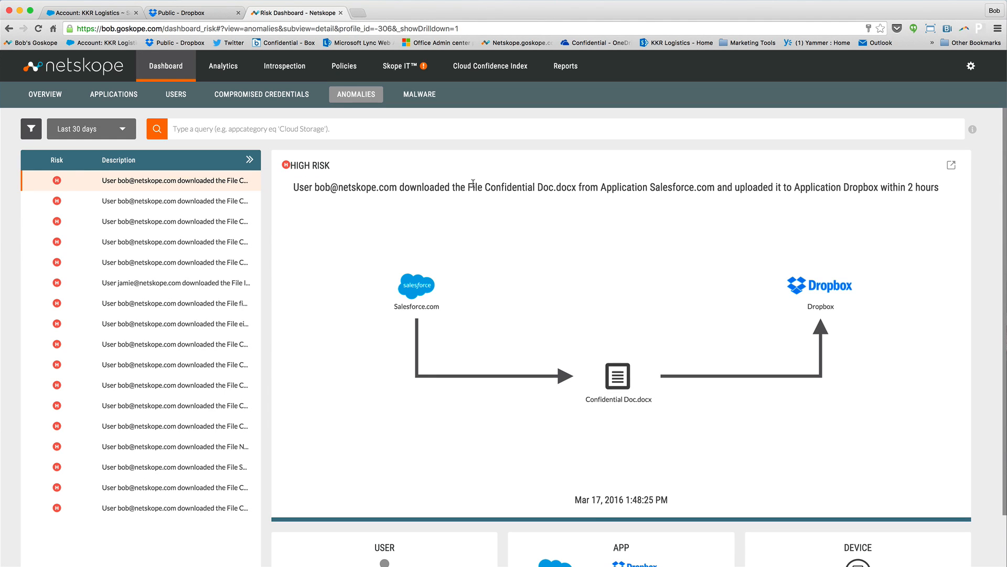
pyautogui.press('super+minus')
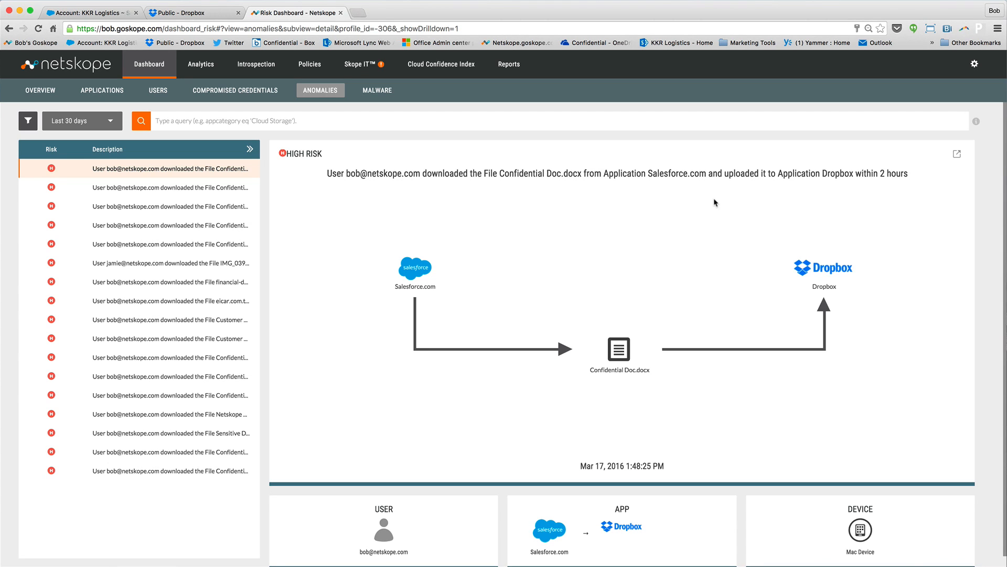
# Open the application events behind the anomaly and inspect the details of the most recent Dropbox event.
pyautogui.click(958, 156)
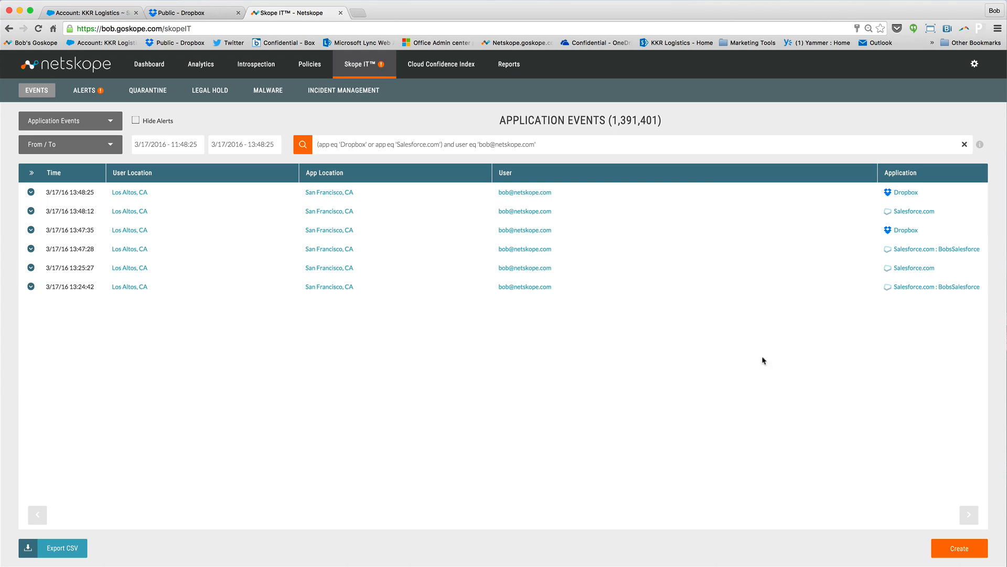
pyautogui.click(31, 193)
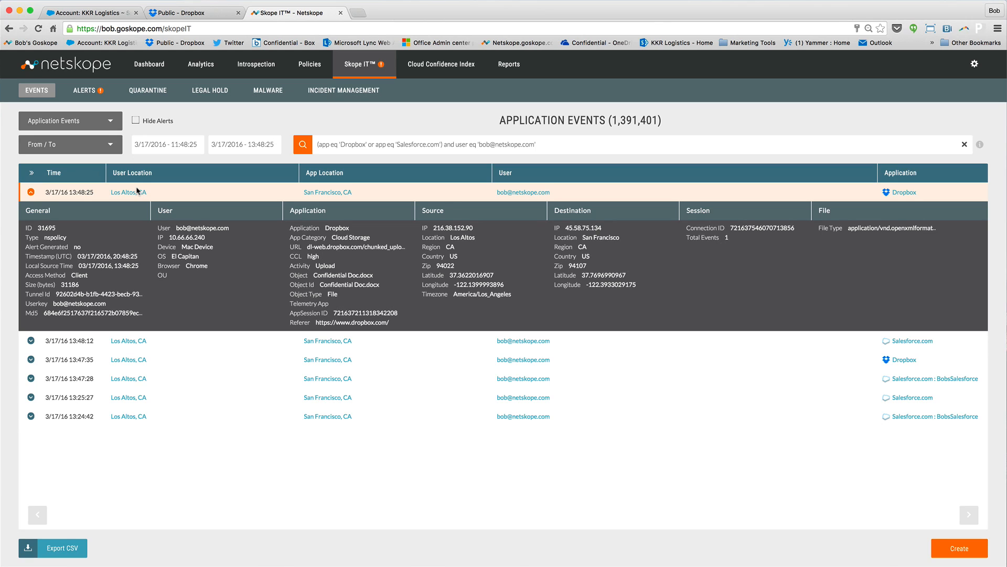
pyautogui.click(31, 193)
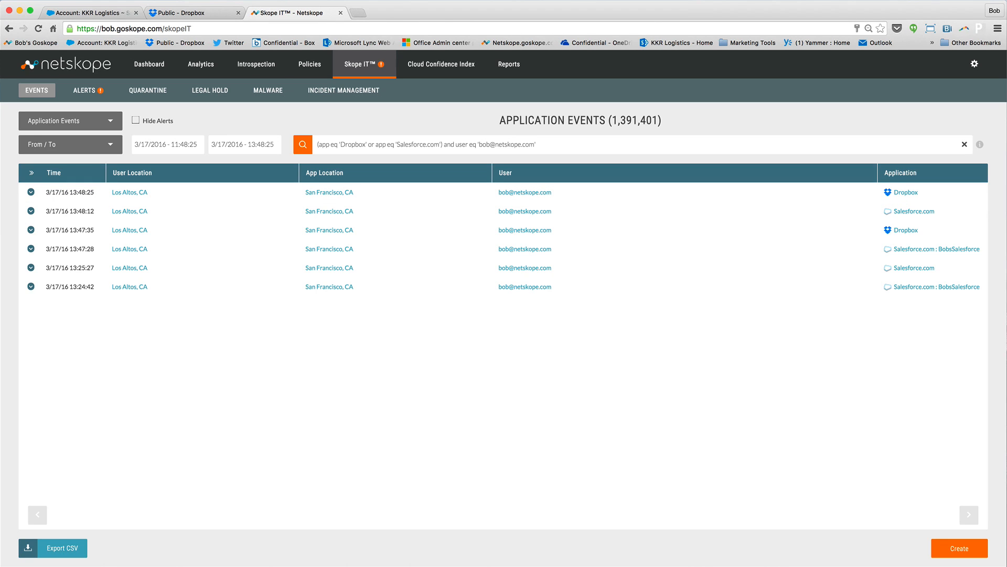
pyautogui.click(944, 0)
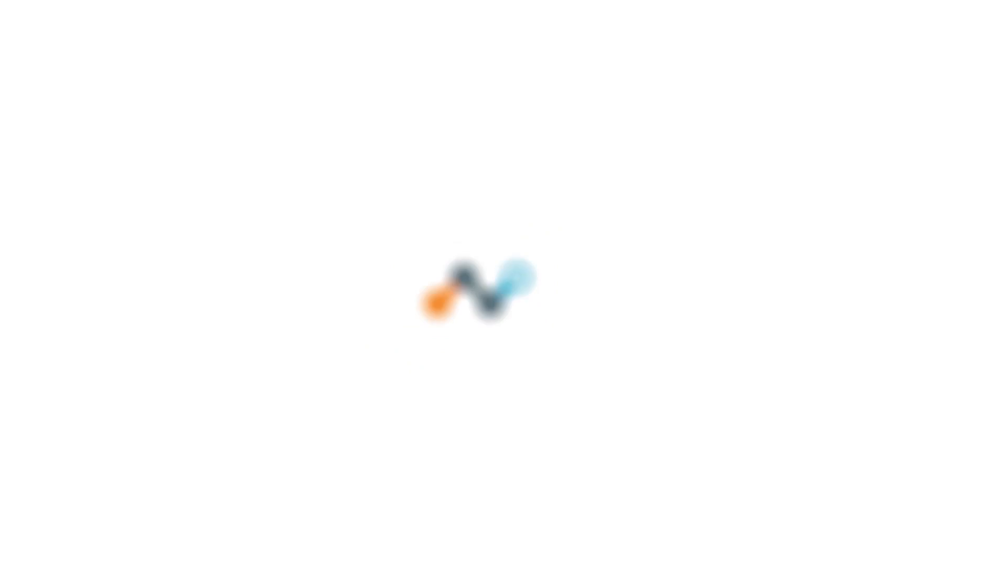